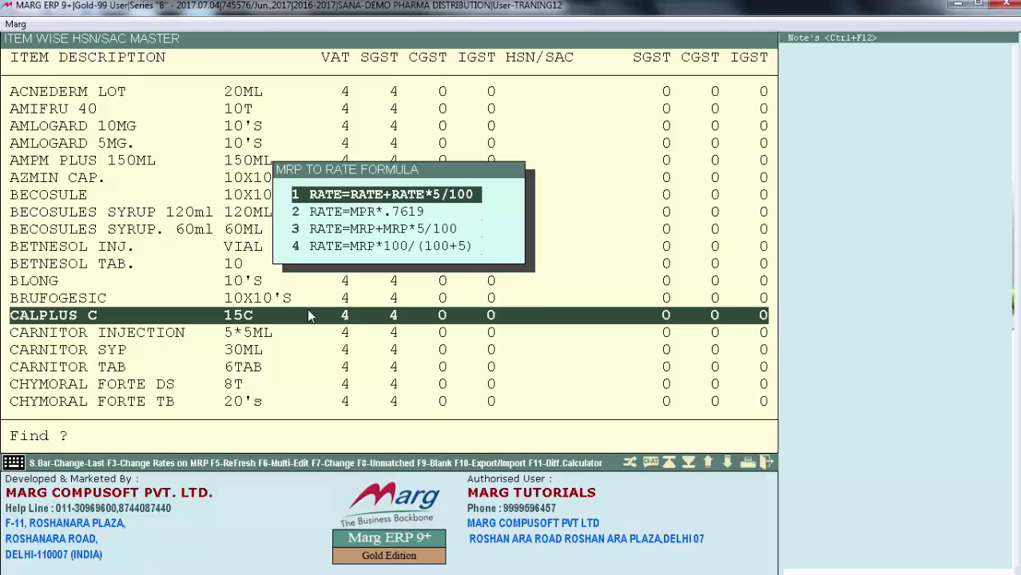
Choose the formula RATE=RATE+RATE*5/100 and set S.RATE and P.RATE to 3 for the first tax row, with IGST type Exempted
key(Return)
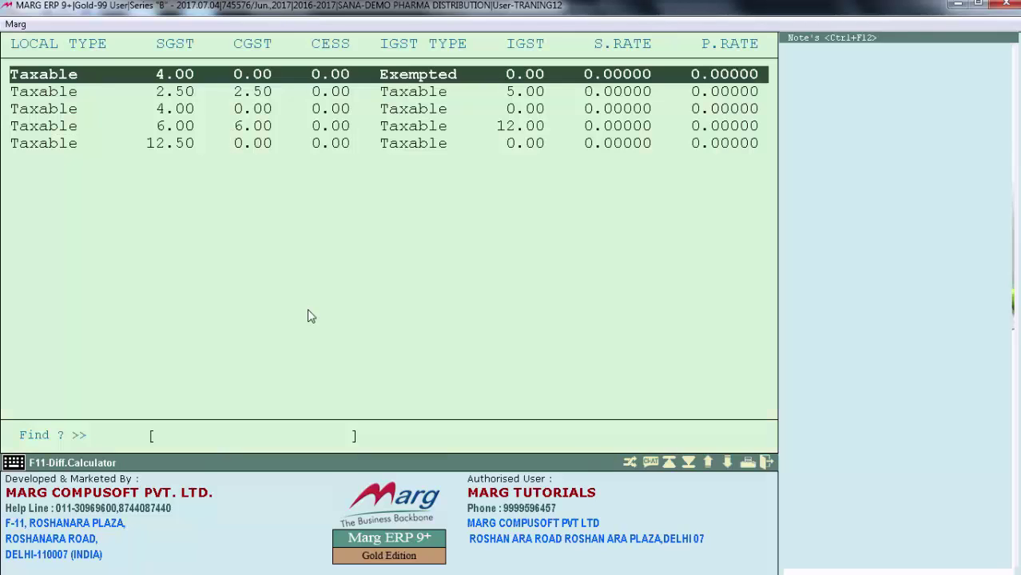
key(Return)
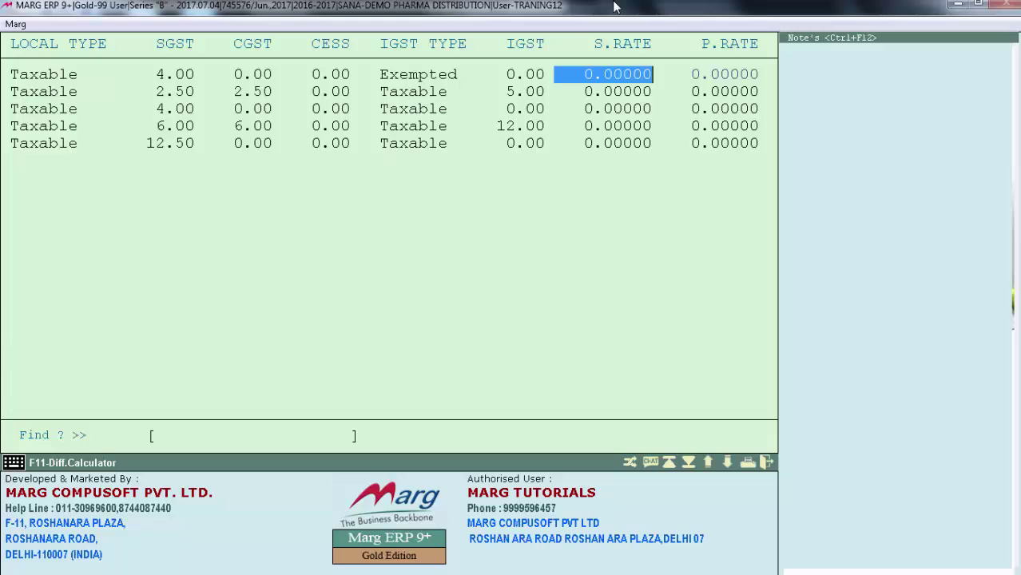
text(-3    .)
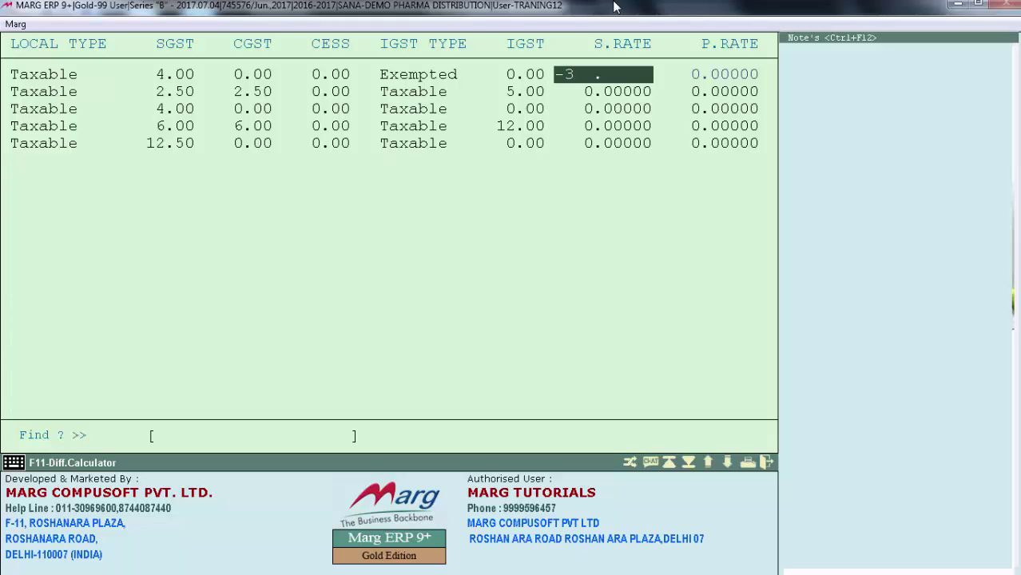
key(BackSpace)
key(BackSpace)
text(3)
key(Return)
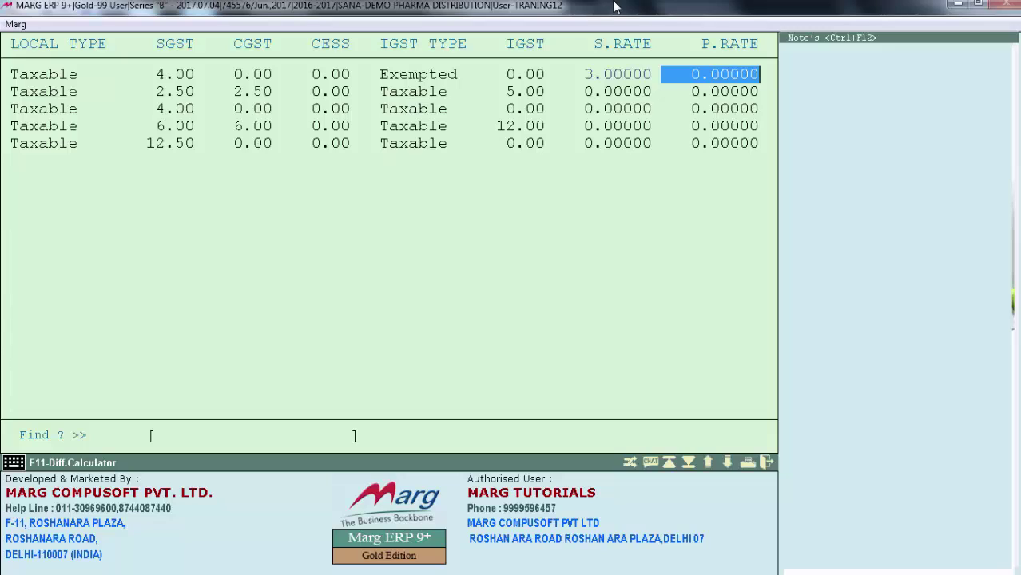
text(3)
key(Return)
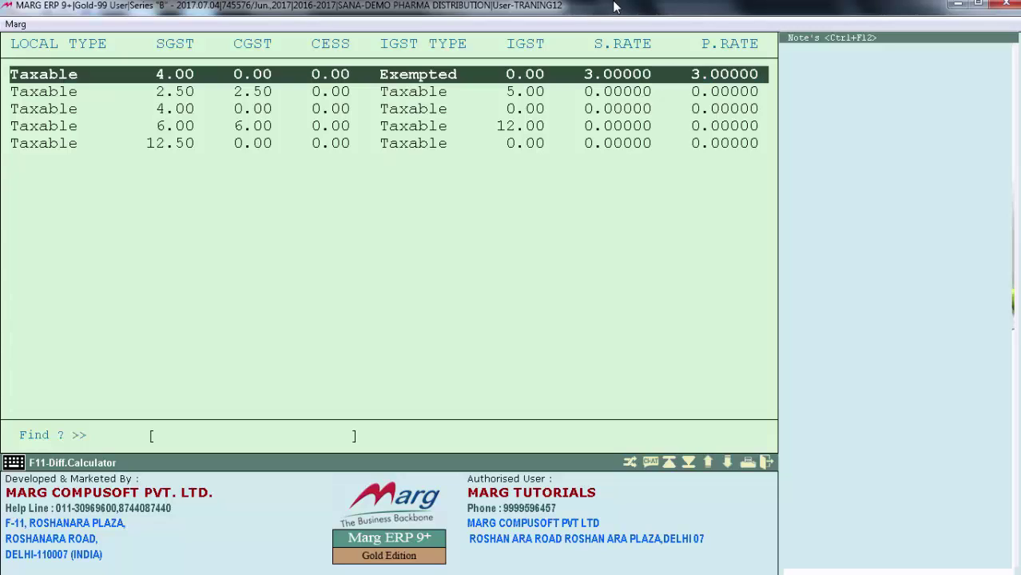
Save the tax structure with the CHANGE option and acknowledge the MRP-based rate change
key(Escape)
key(Up)
key(Down)
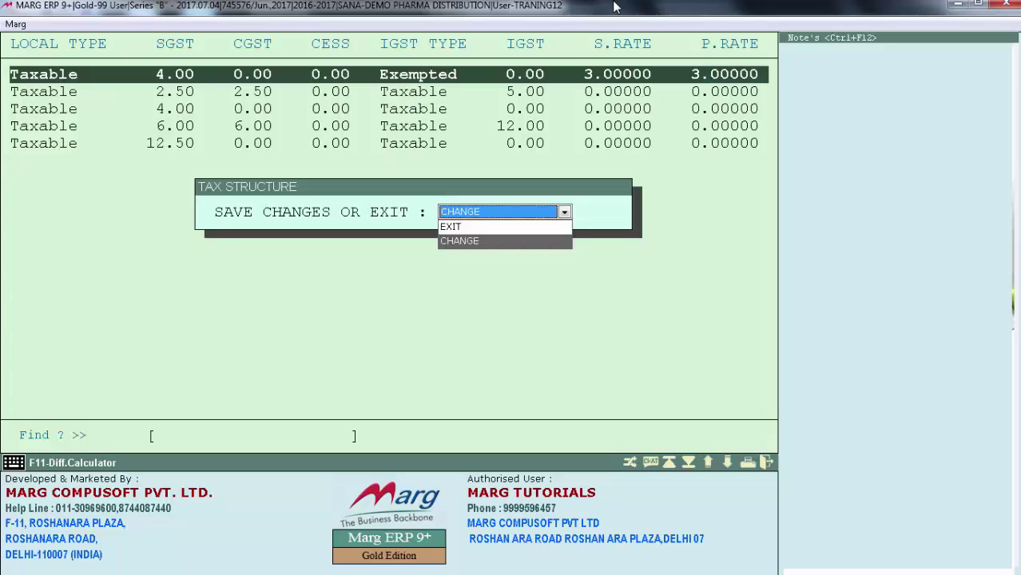
key(Return)
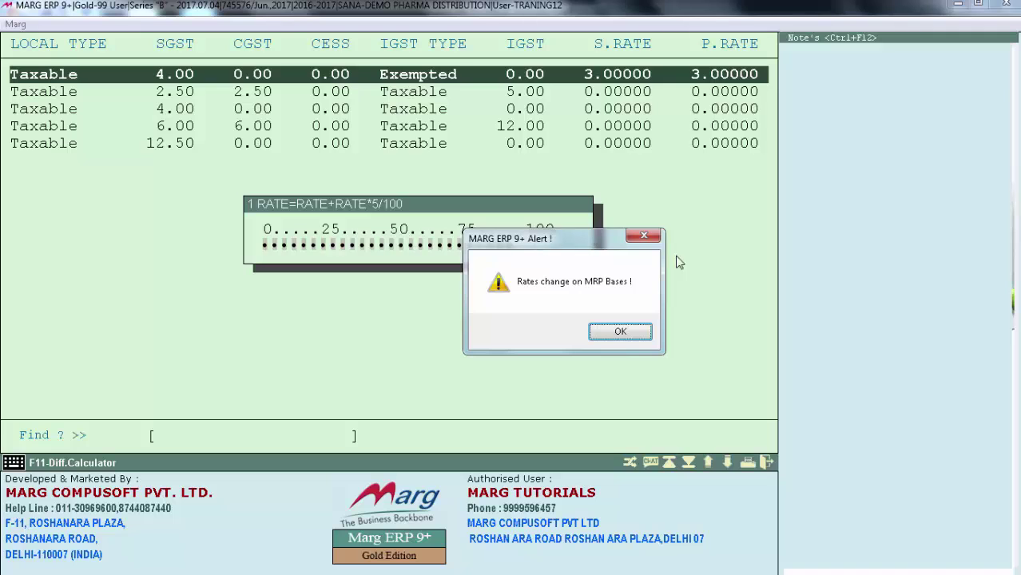
click(620, 332)
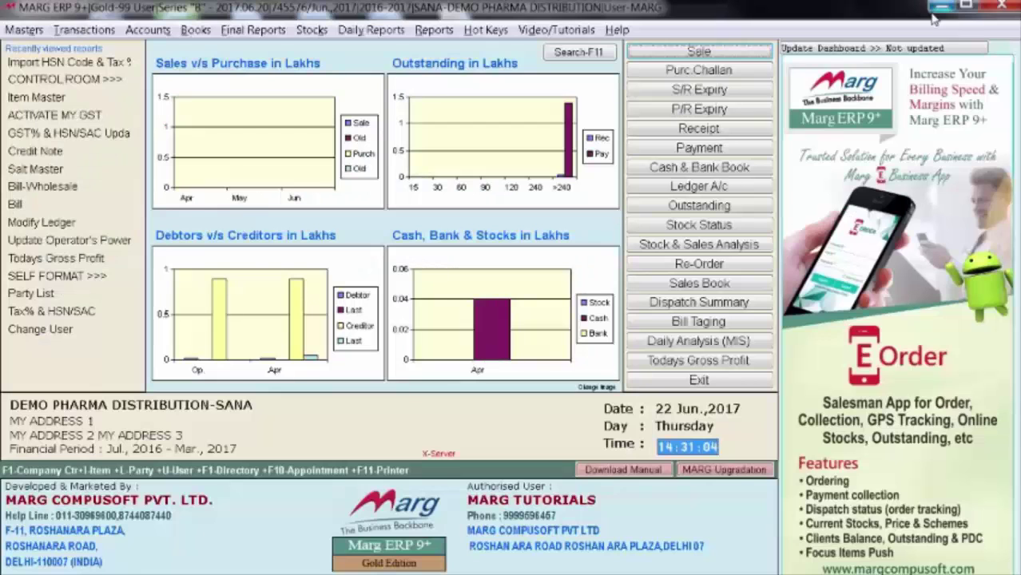
Switch to the HSN Code workbook in Excel, examine its brand name, product category, GST rate and subhead columns, and return to Marg ERP
click(934, 10)
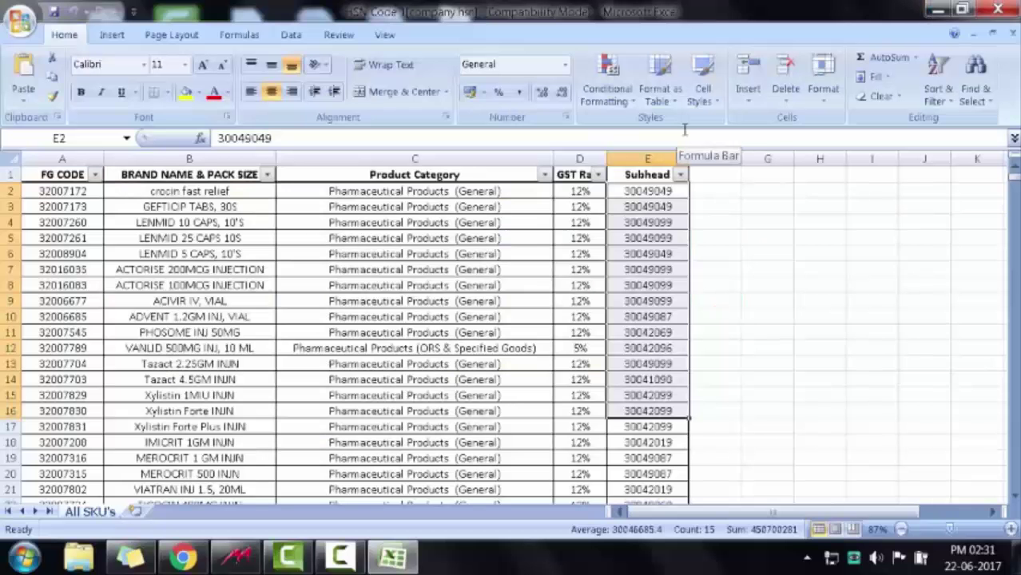
drag(192, 207, 189, 442)
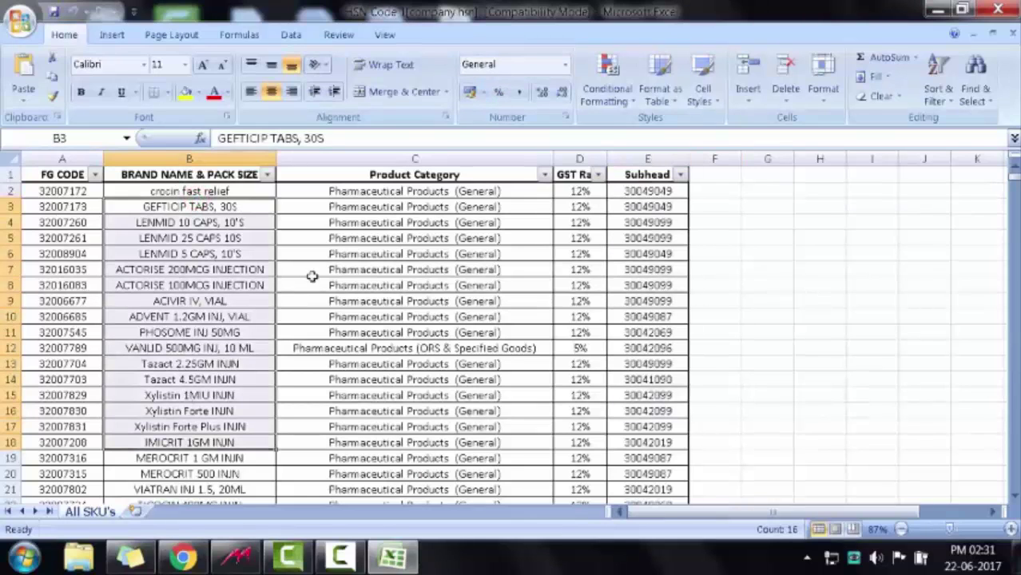
click(497, 205)
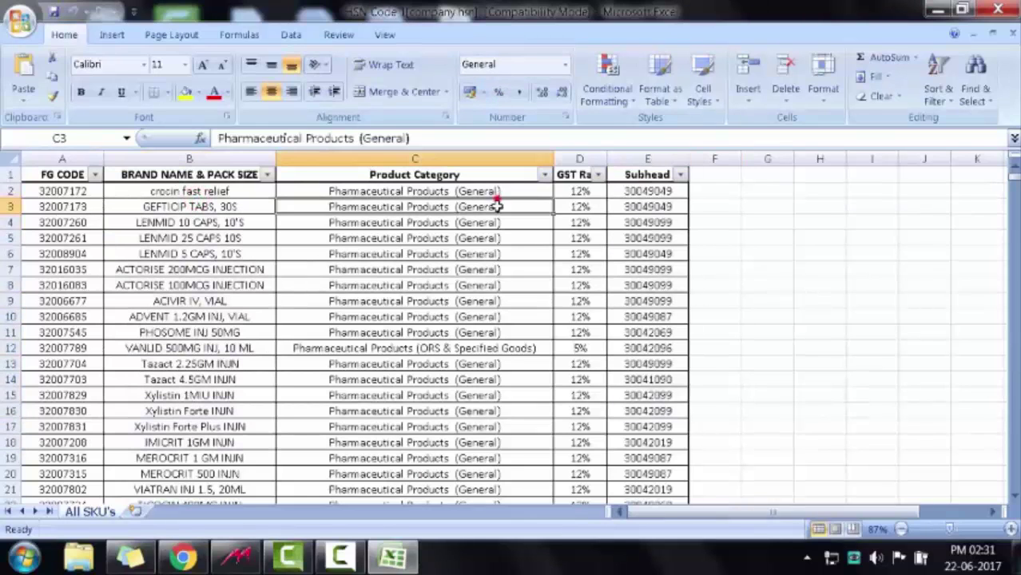
click(581, 200)
drag(647, 207, 662, 398)
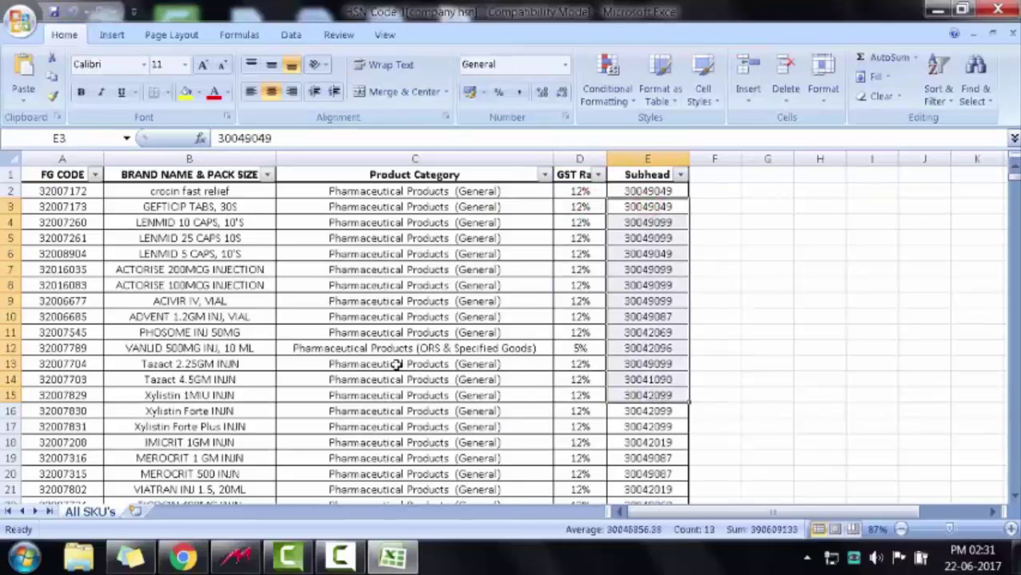
click(392, 557)
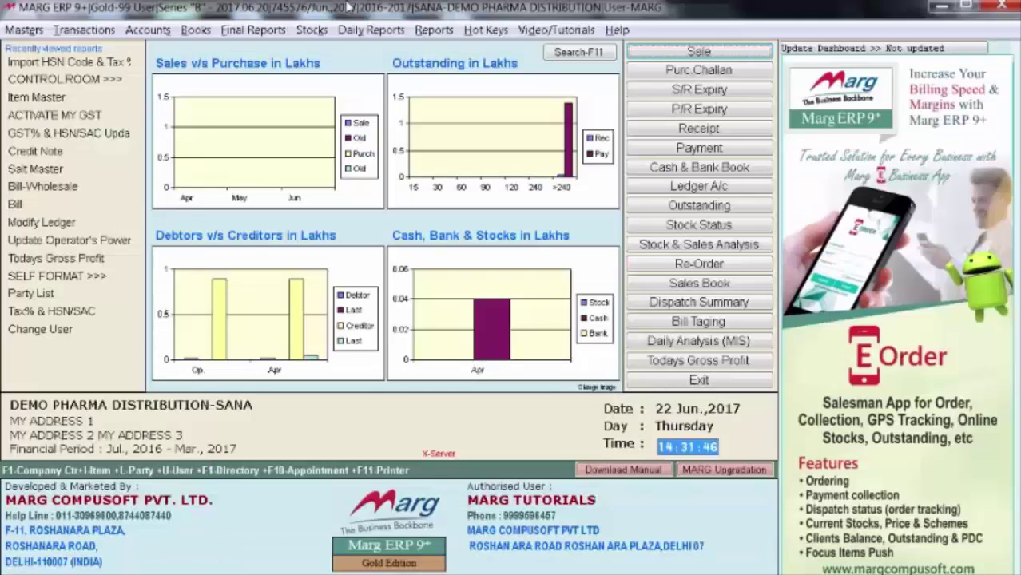
Open the Import HSN Code & Tax % function for GST adoption
key(alt+m)
key(Down)
key(Down)
key(Down)
key(Down)
key(Down)
key(Right)
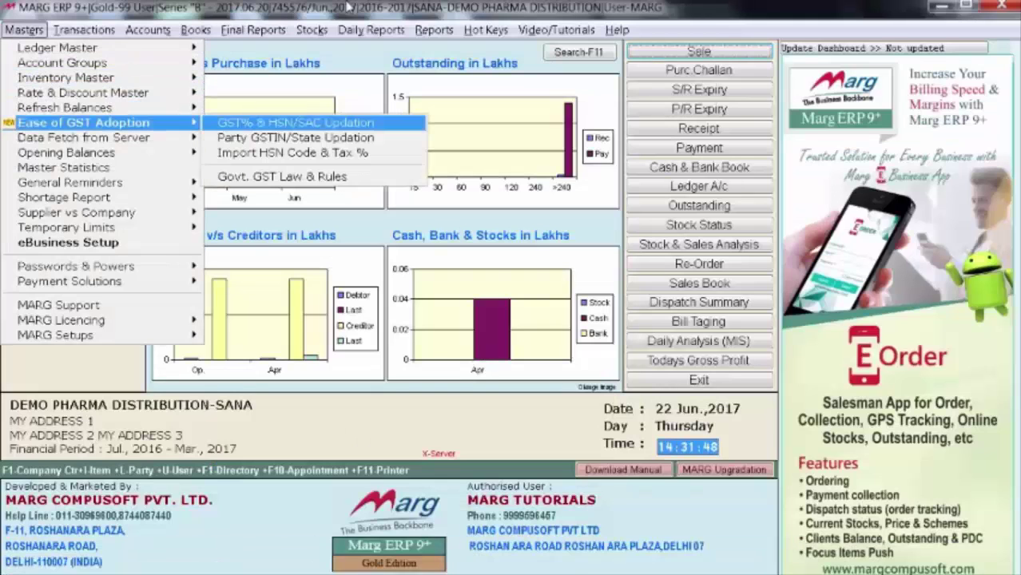
key(Down)
key(Down)
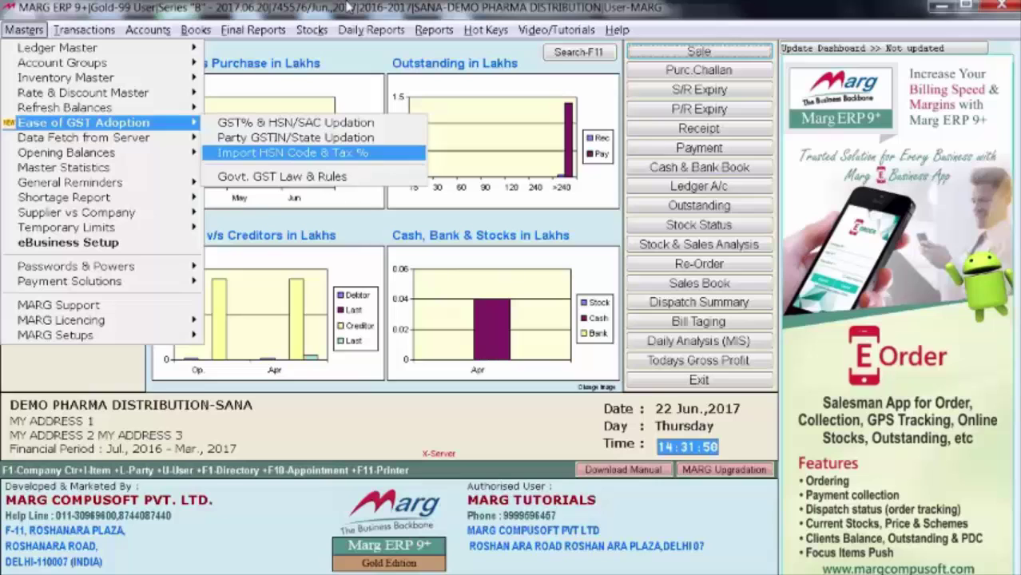
key(Return)
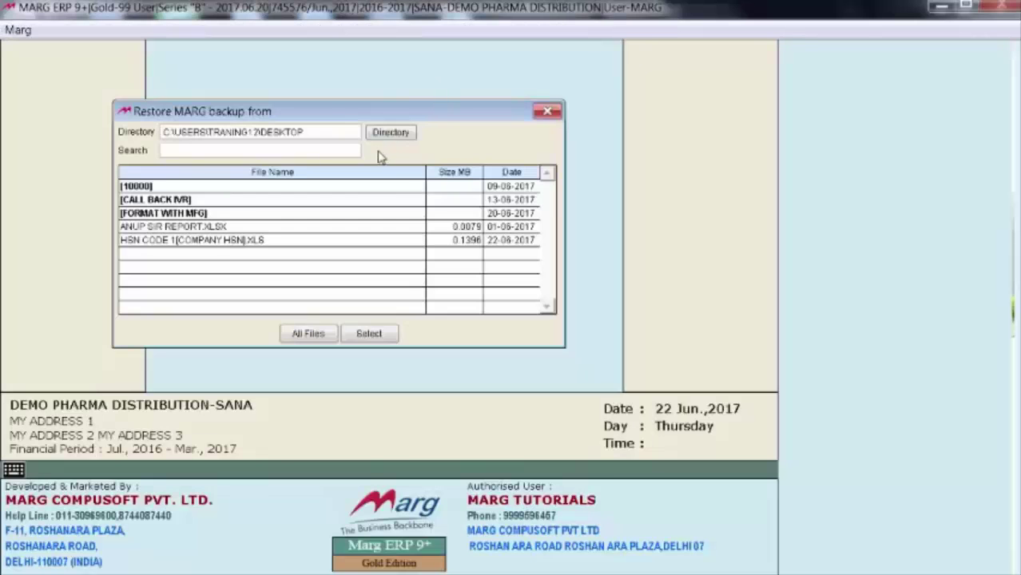
Set Desktop as the source directory and load the file HSN CODE 1[COMPANY HSN].XLS for import
click(390, 132)
click(629, 322)
click(417, 227)
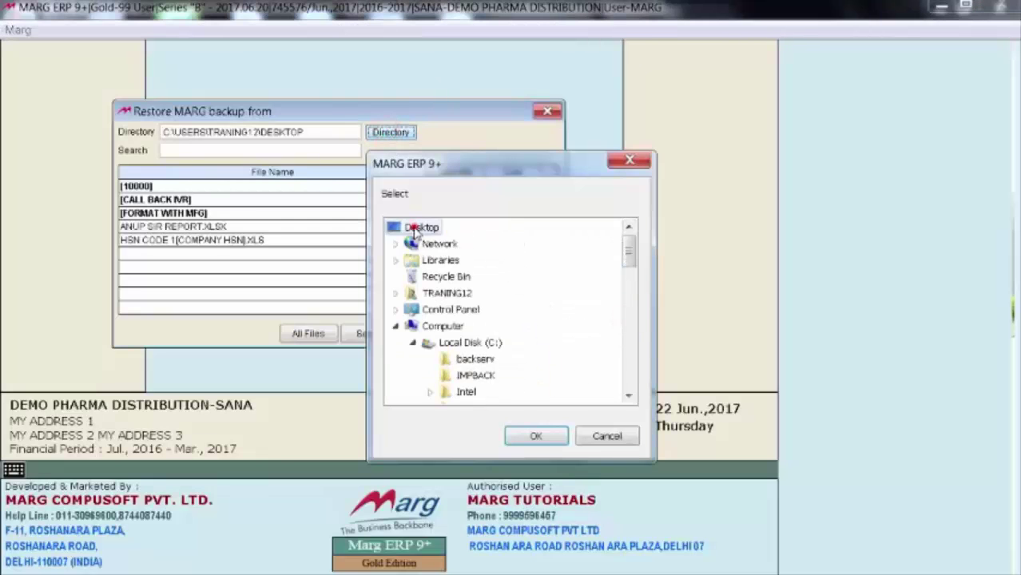
key(Return)
double_click(248, 239)
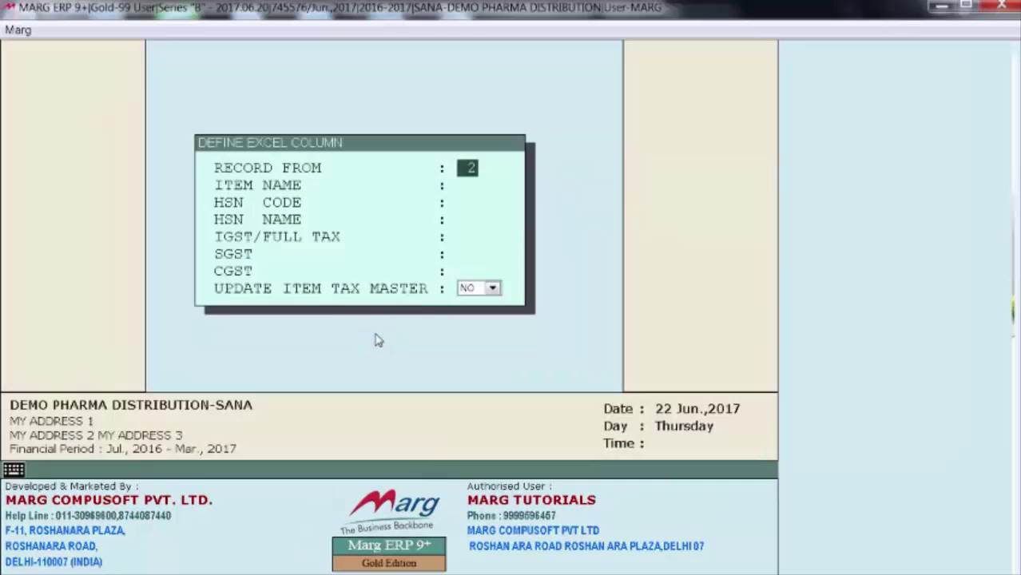
Check the first data row in the Excel sheet and accept 2 as the import's starting record row
key(alt+Tab)
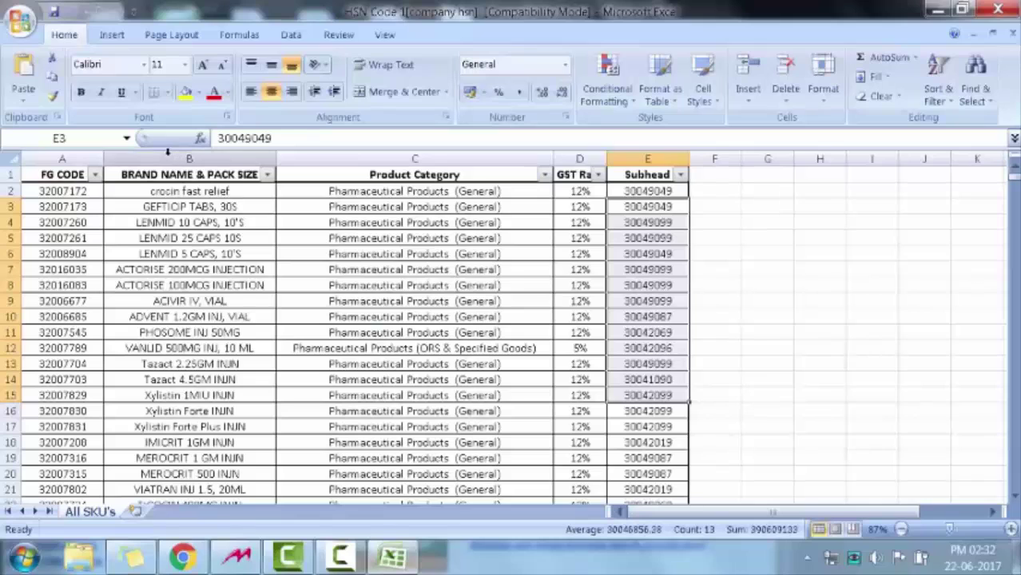
click(74, 191)
key(ctrl+c)
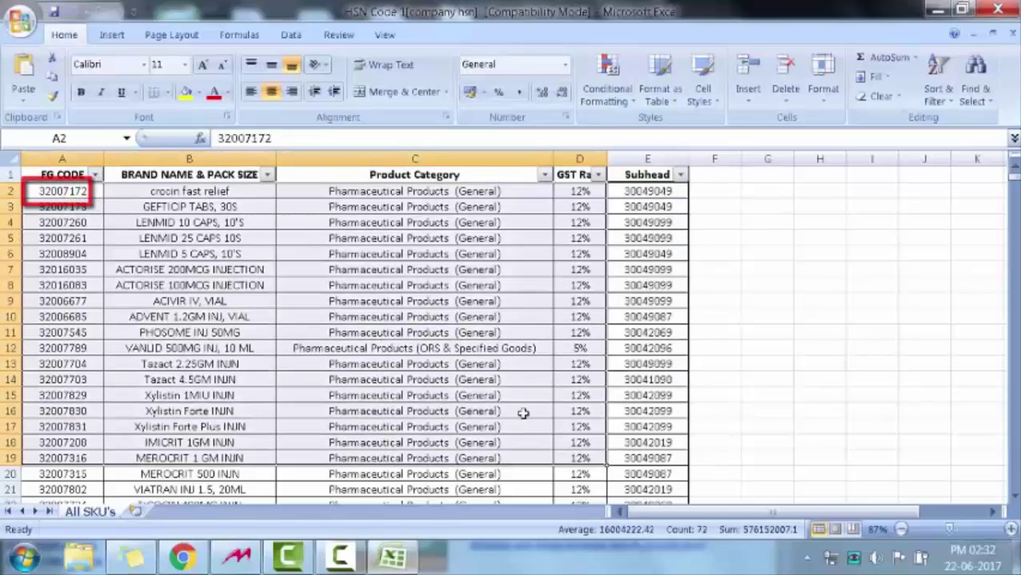
key(alt+Tab)
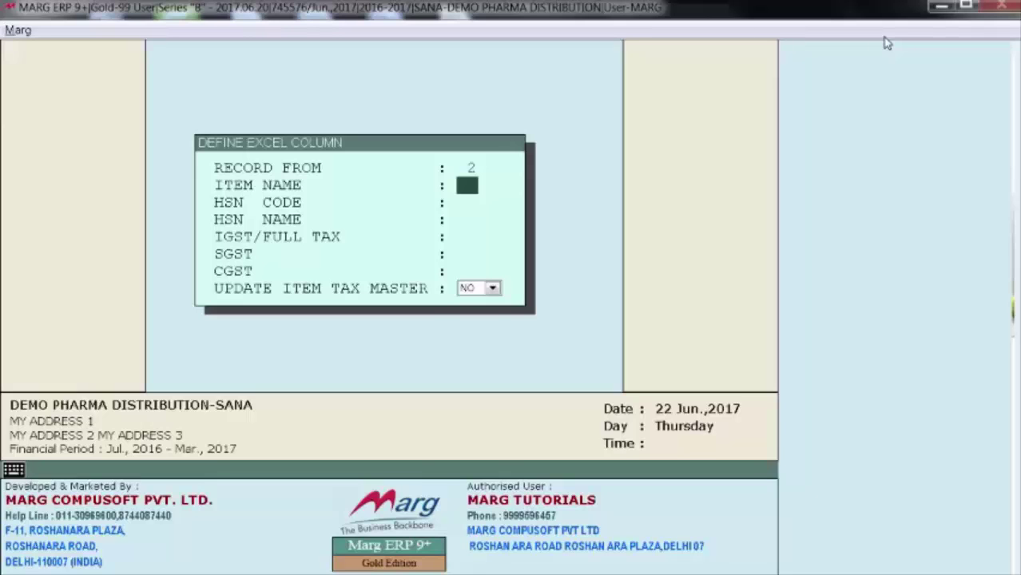
Check the brand name column in the Excel sheet and map the import's item name to column B
key(alt+Tab)
click(228, 191)
key(shift+Down)
key(shift+Down)
key(shift+Down)
key(shift+Down)
key(shift+Down)
key(shift+Down)
key(shift+Down)
key(shift+Down)
key(shift+Down)
key(shift+Down)
key(shift+Down)
key(shift+Down)
key(shift+Down)
key(shift+Down)
key(shift+Down)
key(shift+Down)
key(shift+Down)
key(shift+Down)
key(shift+Down)
key(shift+Down)
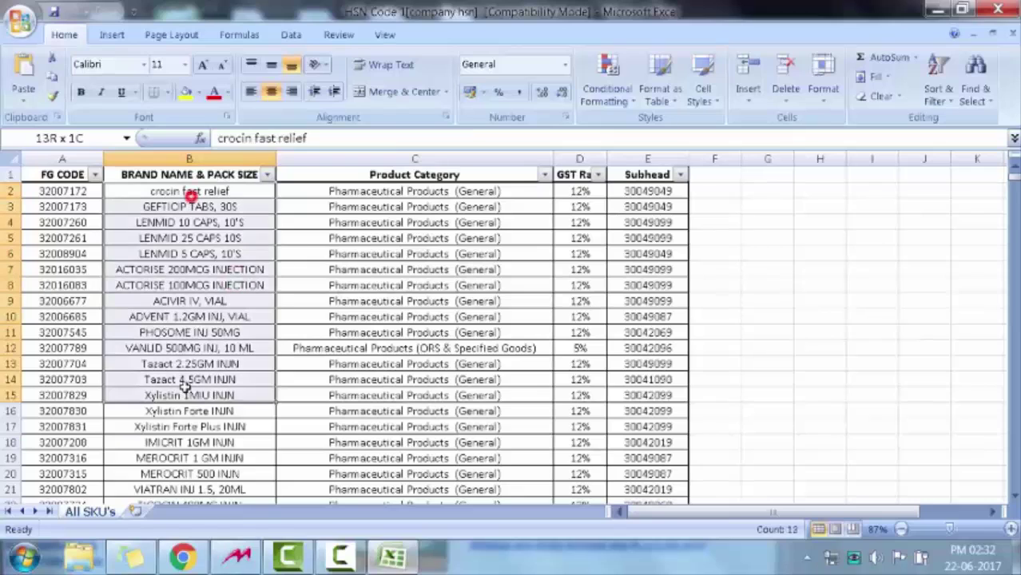
key(alt+Tab)
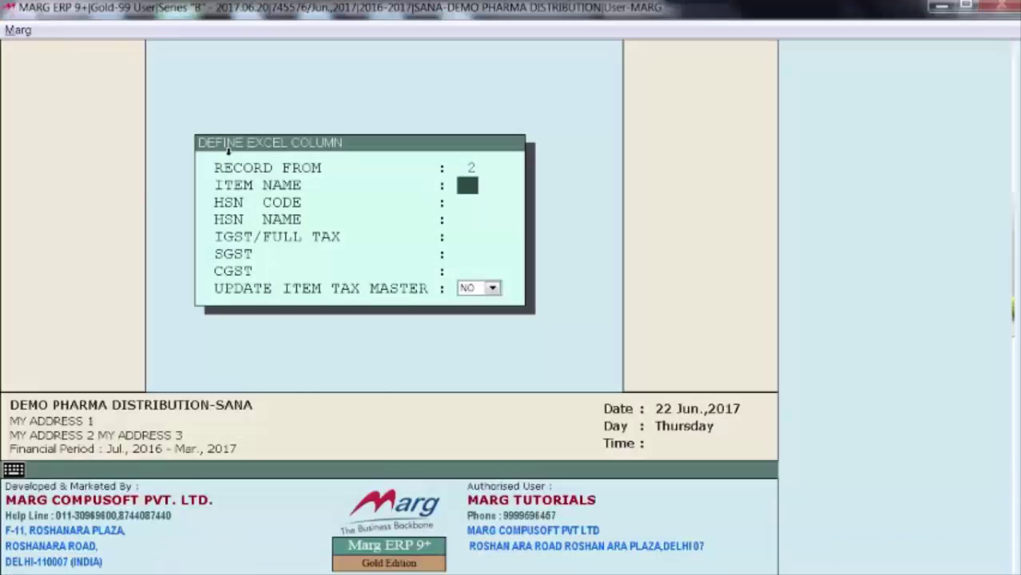
text(B)
key(Return)
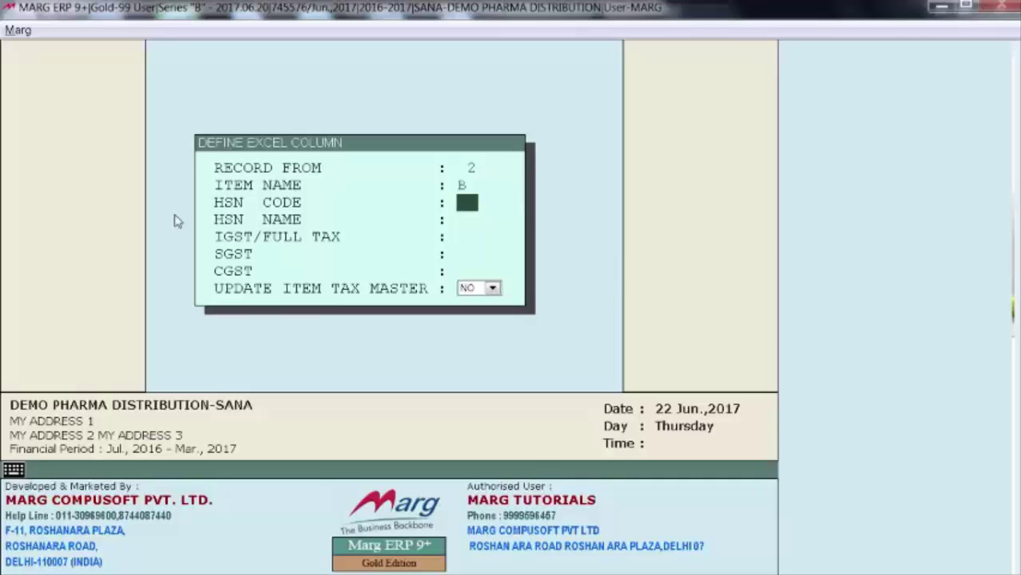
Check the Subhead codes in the Excel sheet and map the import's HSN code to column E
key(alt+Tab)
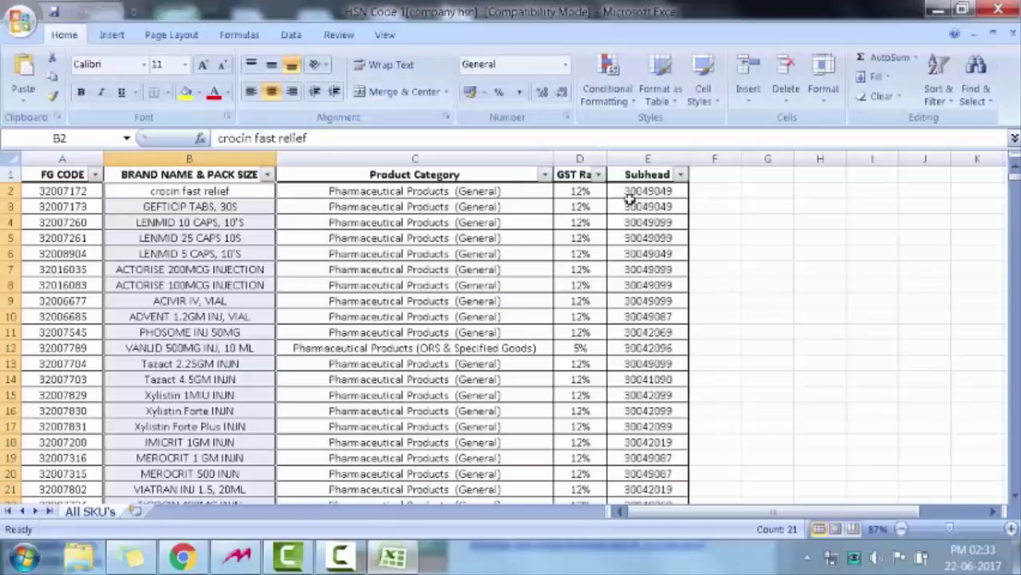
drag(660, 188, 645, 456)
key(alt+Tab)
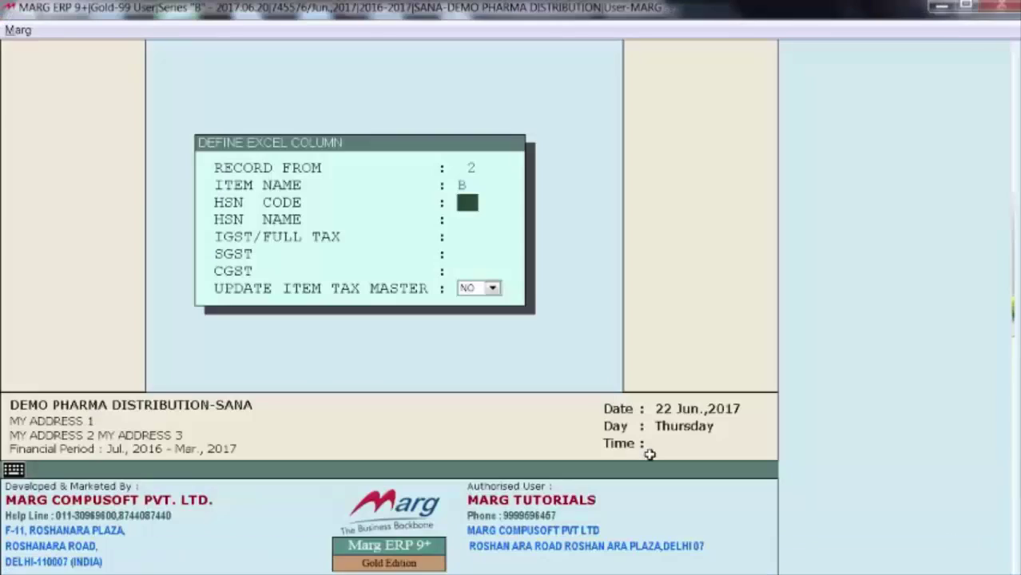
text(E)
key(Return)
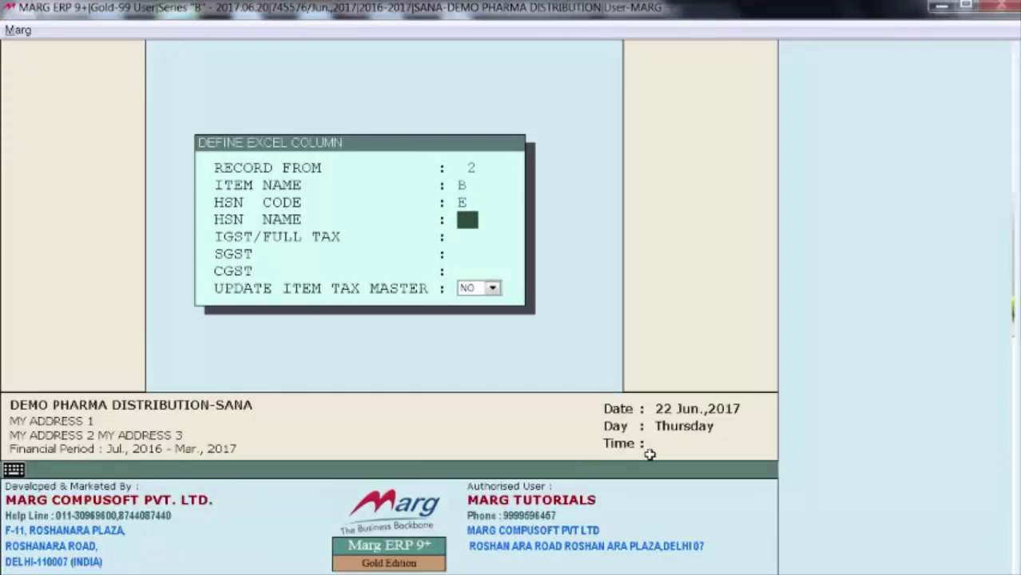
Check the product category column in the Excel sheet and map the import's HSN name to column C
key(alt+Tab)
drag(426, 191, 426, 458)
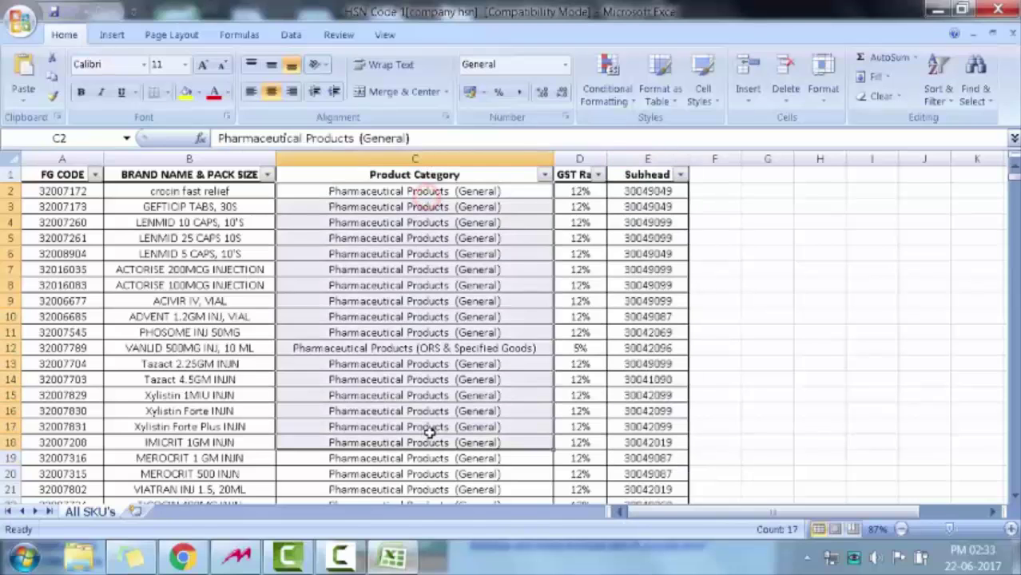
key(alt+Tab)
text(C)
key(Return)
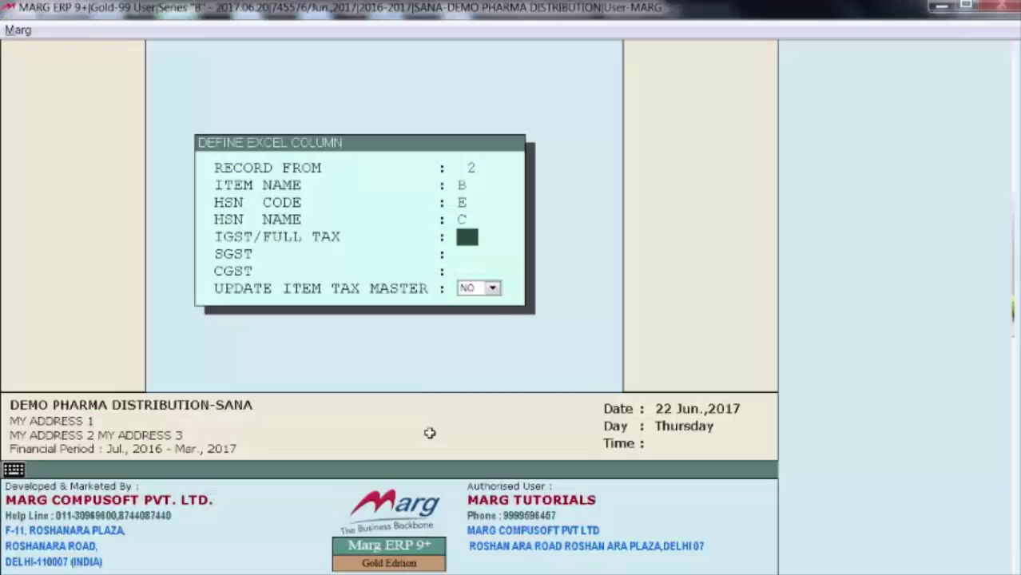
Check the GST rate column in the Excel sheet and map the import's IGST/full tax to column D
key(alt+Tab)
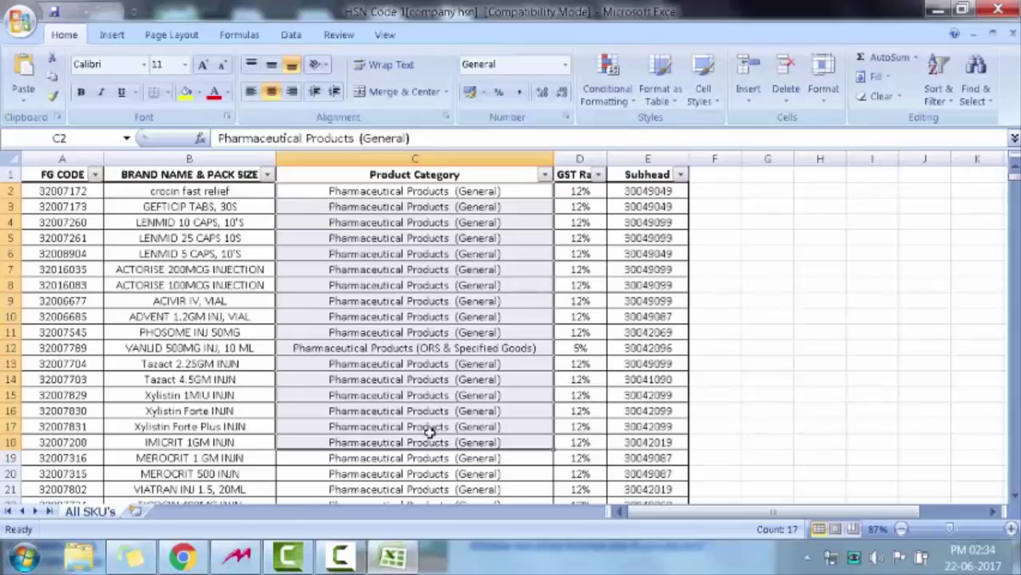
key(alt+Tab)
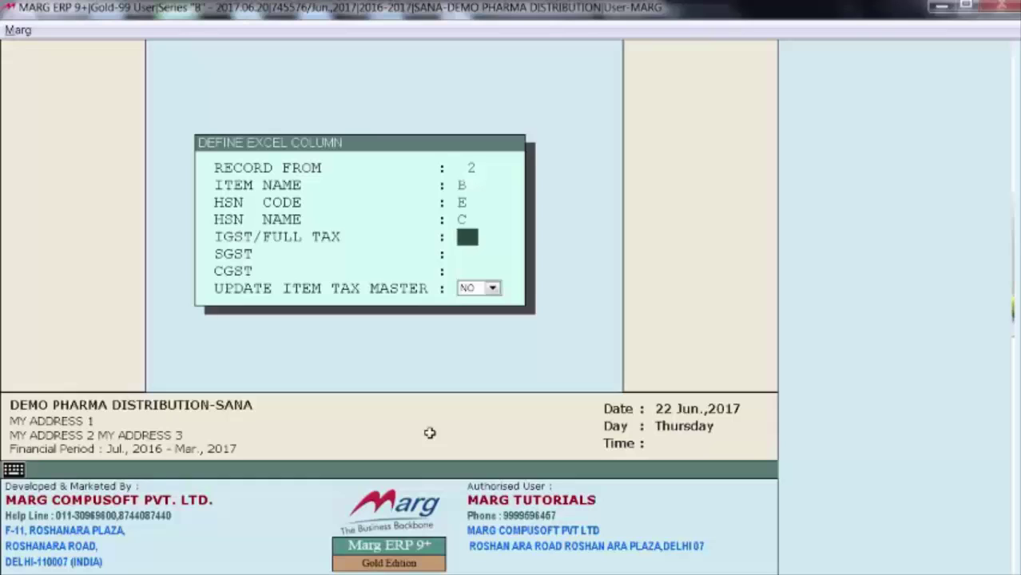
key(Return)
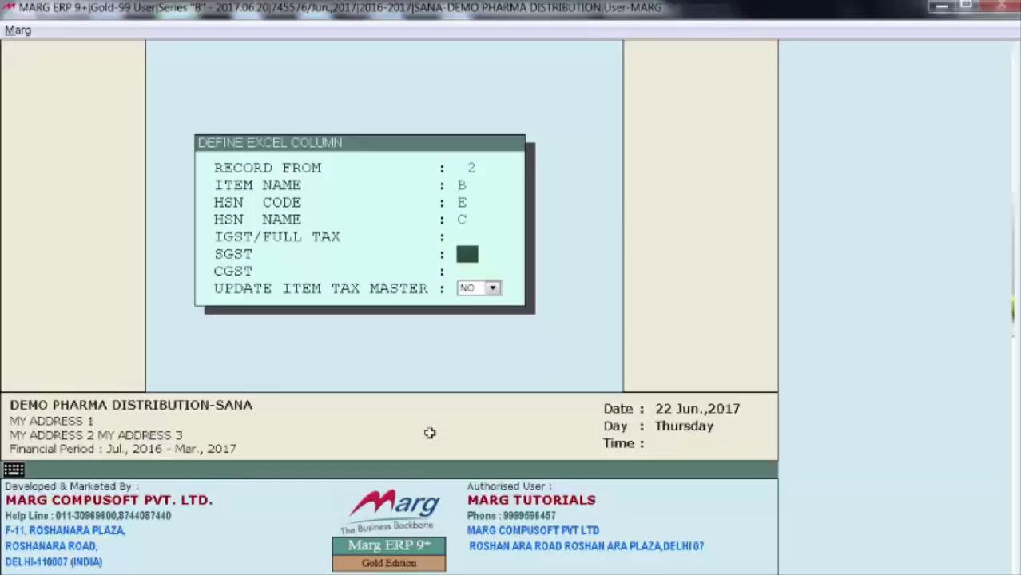
key(alt+Tab)
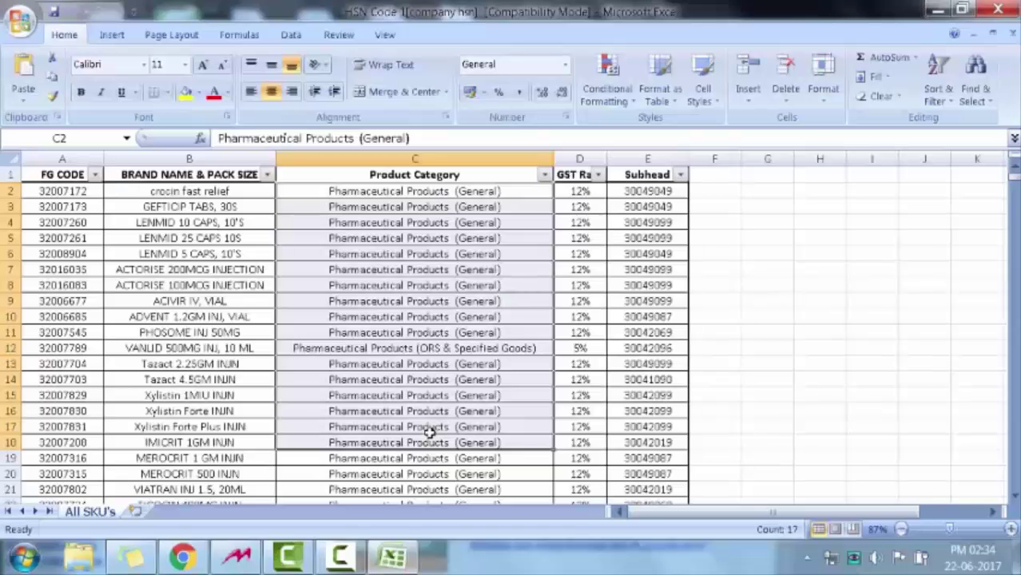
key(alt+Tab)
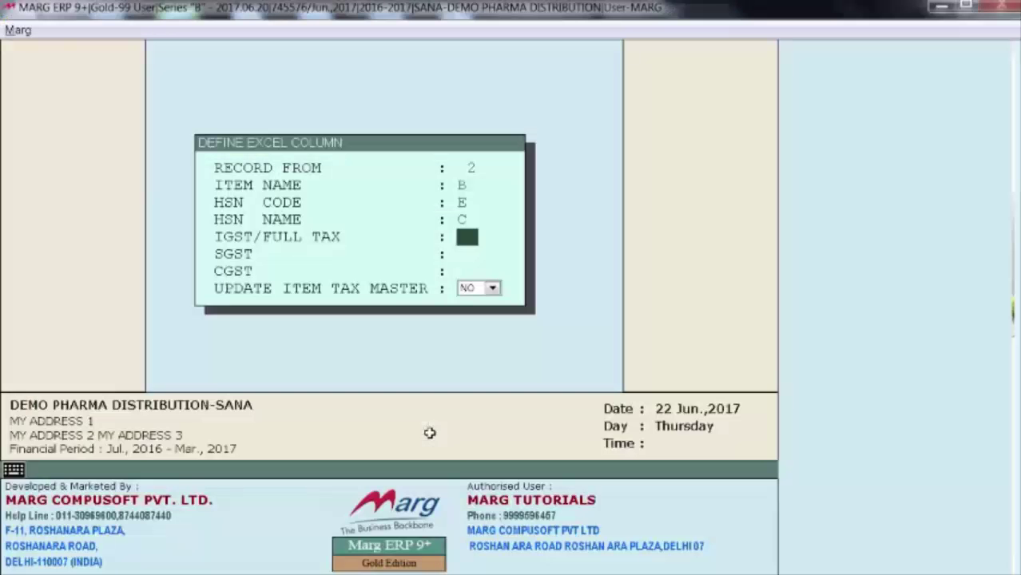
text(D)
key(Return)
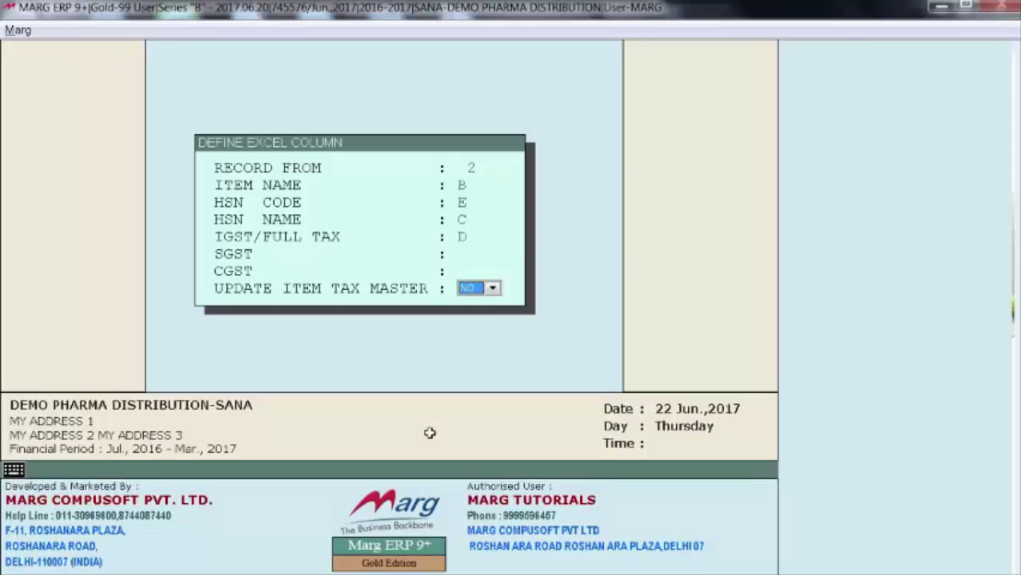
Set Update Item Tax Master to Yes and accept the Excel column definitions to load the item mapping list
key(alt+Down)
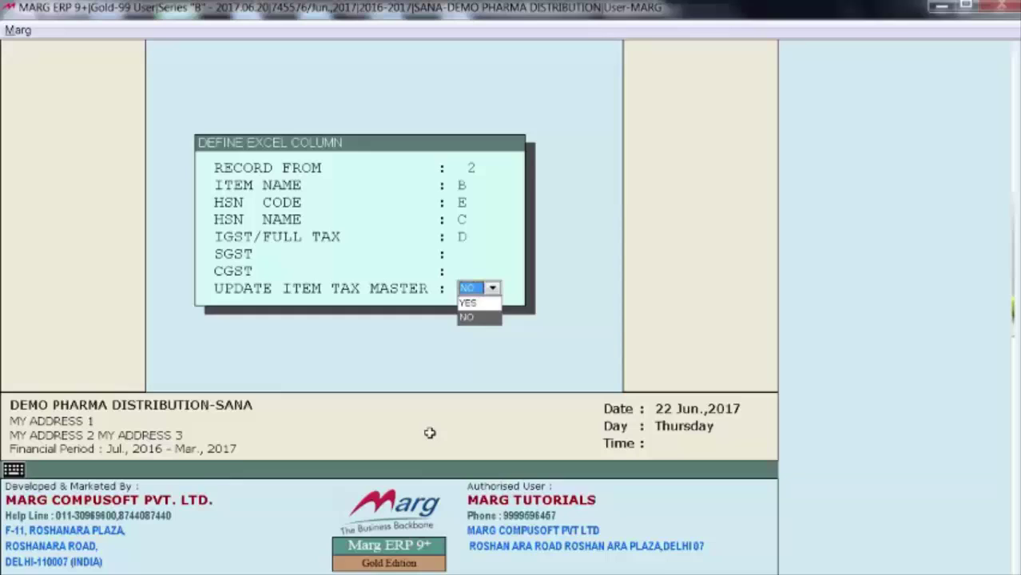
key(Up)
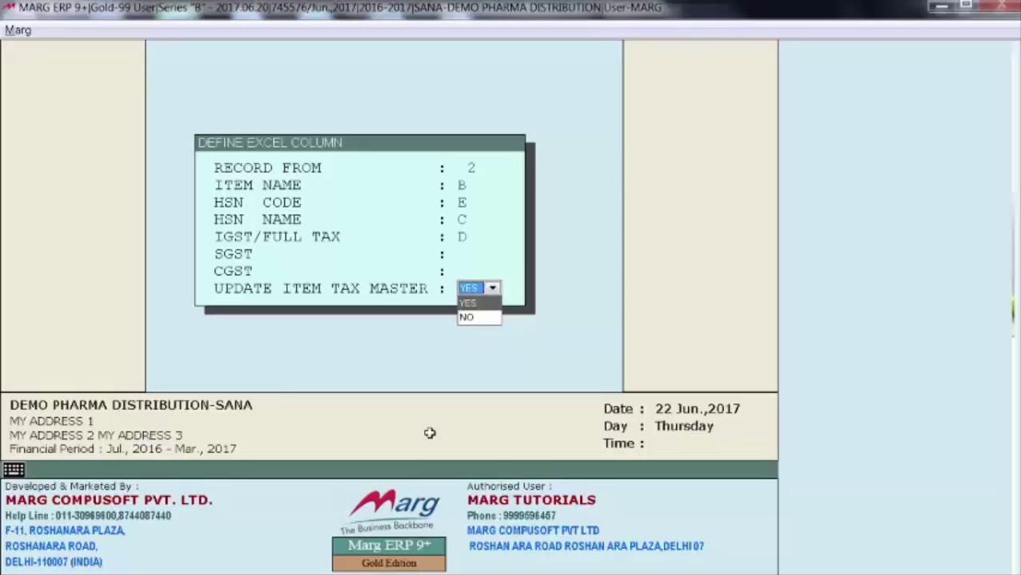
key(Return)
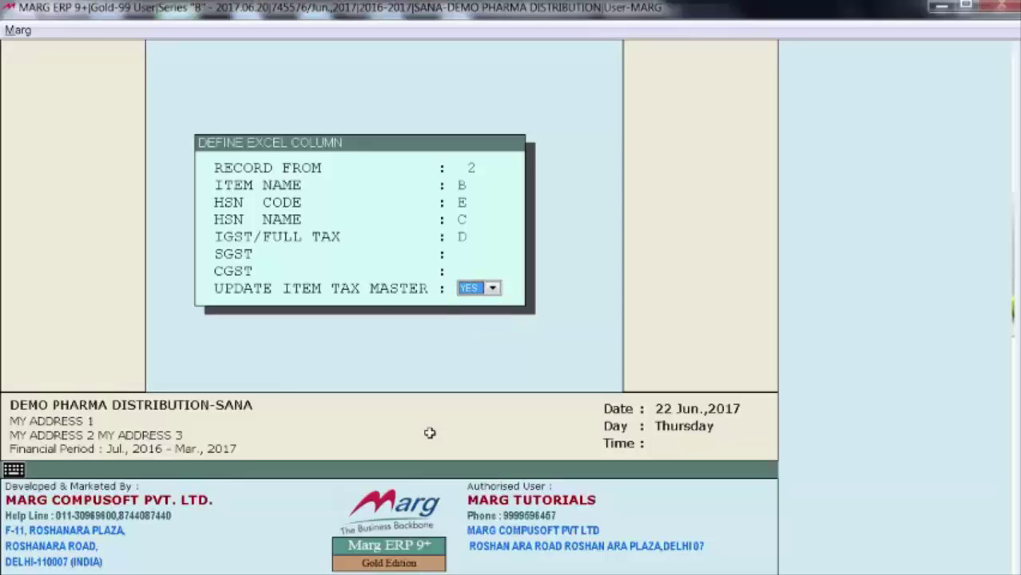
key(Return)
Look through the imported item names at the start of the item mapping list
key(Down)
key(Down)
key(Down)
key(Down)
key(Down)
key(Down)
key(Down)
key(Down)
key(Down)
key(Down)
key(Down)
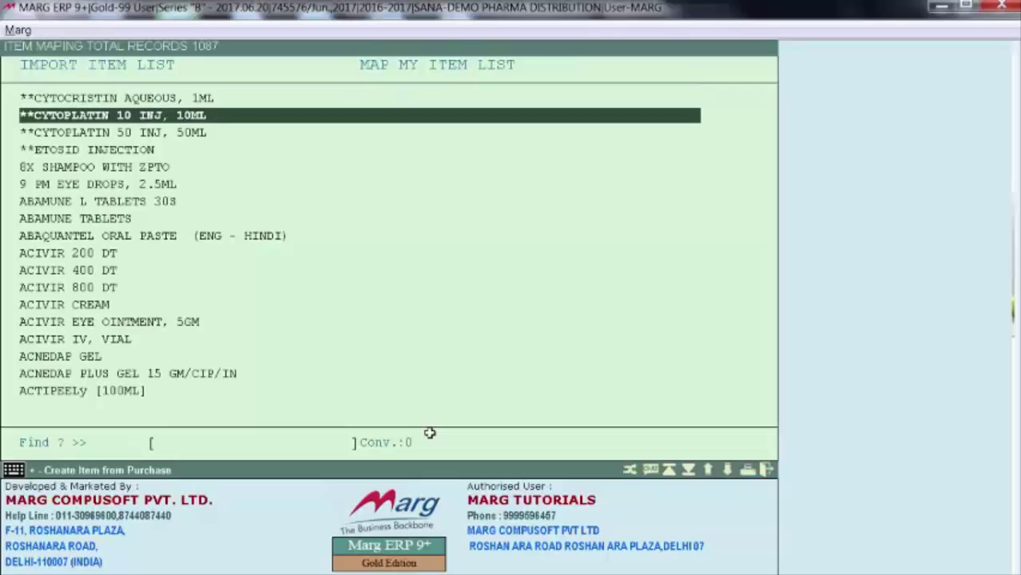
key(Down)
key(Down)
key(Down)
key(Down)
key(Down)
key(Down)
key(Down)
key(Down)
key(Down)
key(Down)
key(Down)
key(Down)
key(Down)
key(Down)
key(Down)
key(Down)
key(Down)
key(Down)
key(Down)
key(Down)
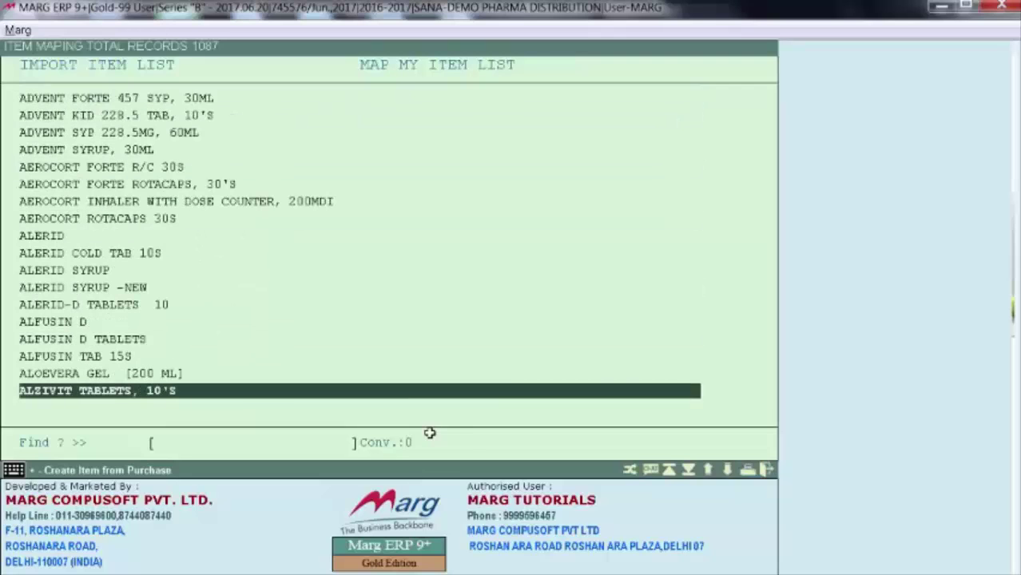
key(Down)
key(Down)
key(Down)
key(Down)
key(Down)
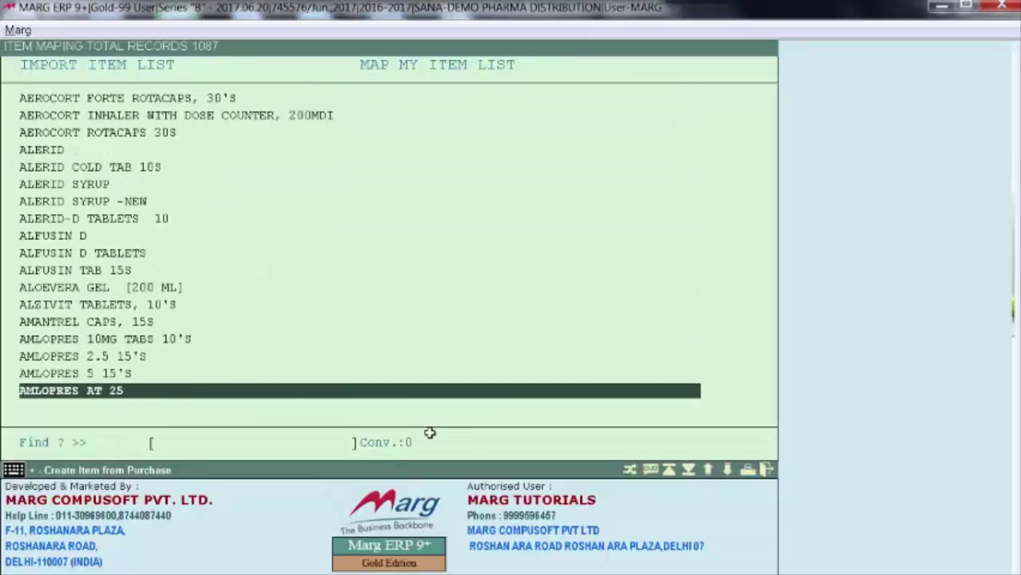
key(Up)
key(Up)
key(Up)
key(Up)
key(Up)
key(Up)
key(Up)
key(Up)
key(Up)
key(Up)
key(Up)
key(Up)
key(Up)
key(Up)
key(Up)
key(Up)
key(Up)
key(Up)
key(Up)
key(Up)
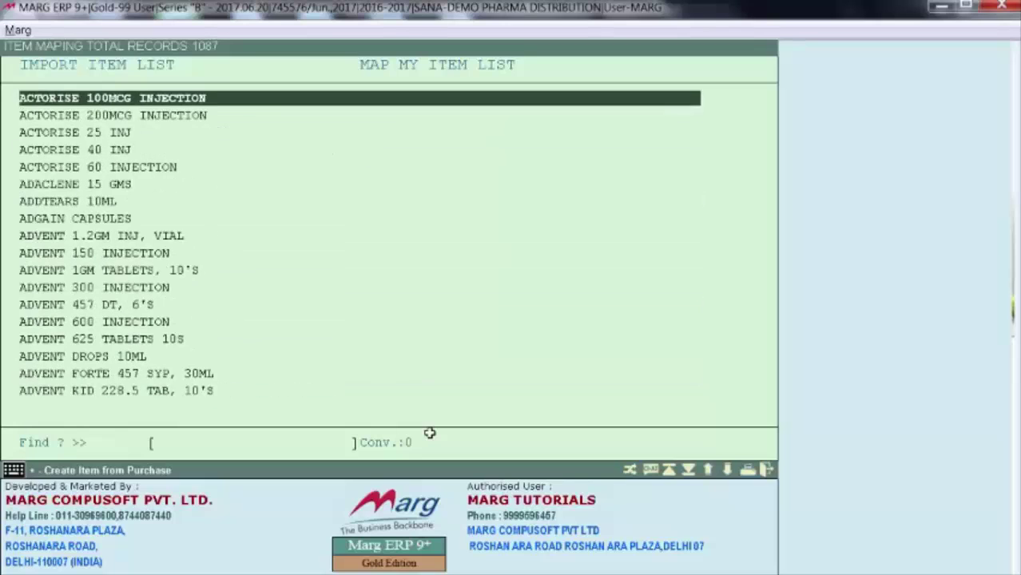
key(Up)
key(Up)
key(Up)
key(Up)
key(Up)
key(Up)
key(Up)
key(Up)
key(Up)
key(Up)
key(Up)
key(Up)
key(Up)
key(Up)
key(Up)
key(Up)
key(Up)
key(Down)
key(Down)
key(Down)
key(Down)
key(Down)
key(Down)
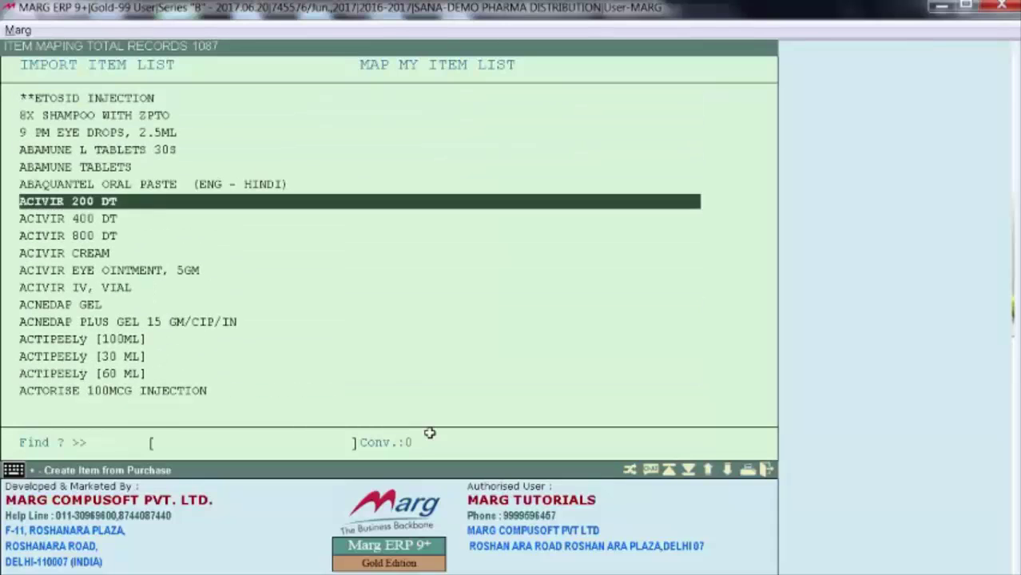
key(Down)
key(Down)
key(Down)
key(Down)
key(Down)
key(Down)
key(Down)
key(Down)
key(Down)
key(Down)
key(Down)
key(Down)
key(Down)
key(Down)
key(Down)
key(Down)
key(Down)
Find the imported item CROCIN FAST RELIEF and map it to the existing item CROCIN, keeping the default conversion
text(CROC)
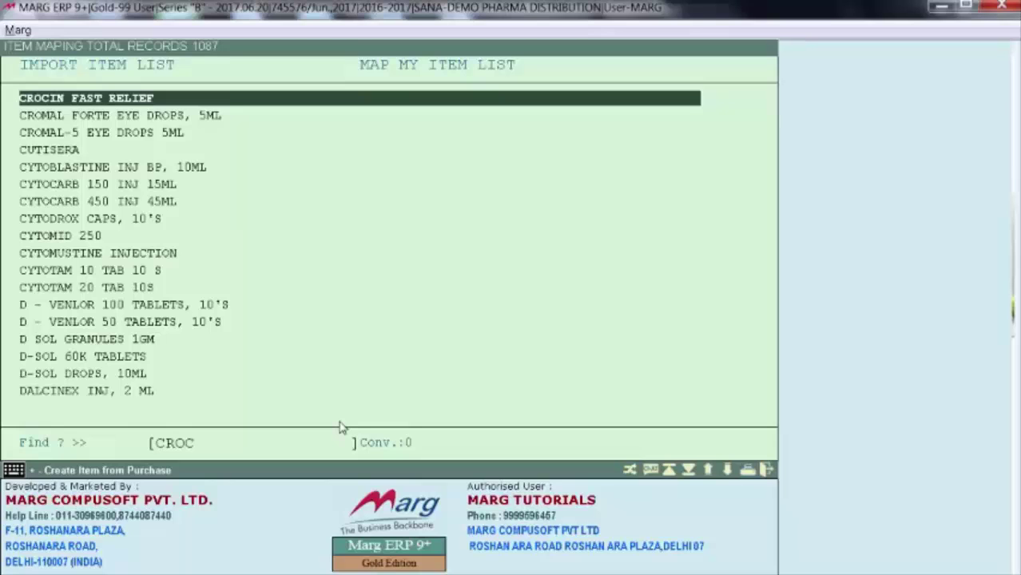
key(Return)
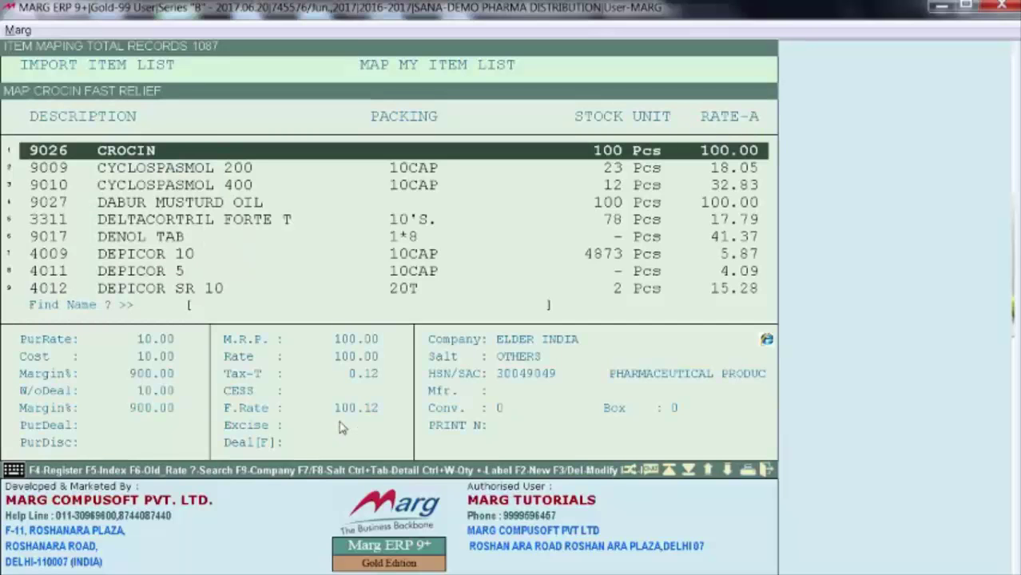
key(Return)
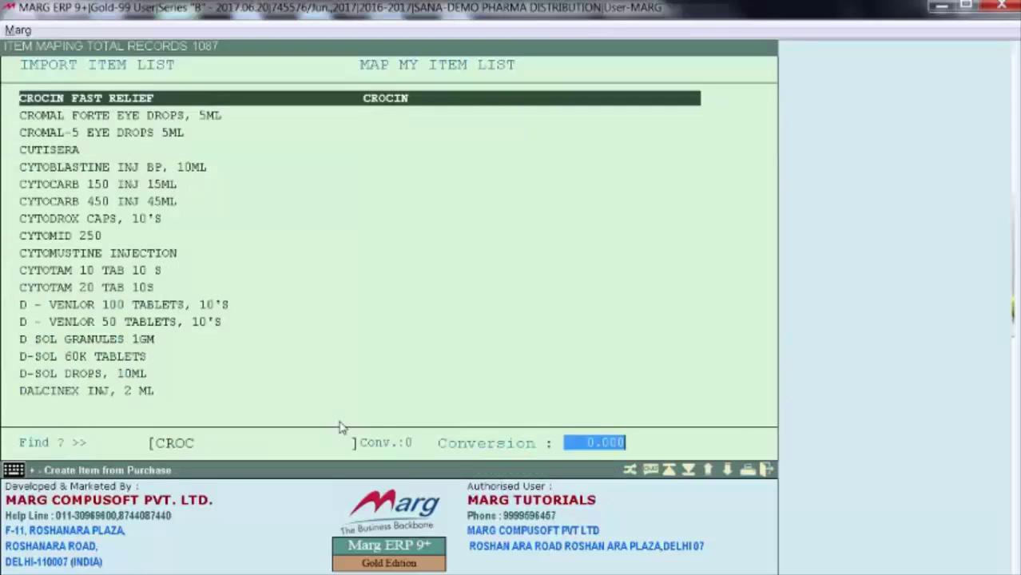
key(Return)
Review the imported items that follow CROCIN FAST RELIEF in the mapping list
key(Down)
key(Down)
key(Down)
key(Down)
key(Down)
key(Down)
key(Down)
key(Down)
key(Down)
key(Down)
key(Down)
key(Down)
key(Down)
key(Down)
key(Down)
key(Down)
key(Down)
key(Down)
key(Down)
key(Down)
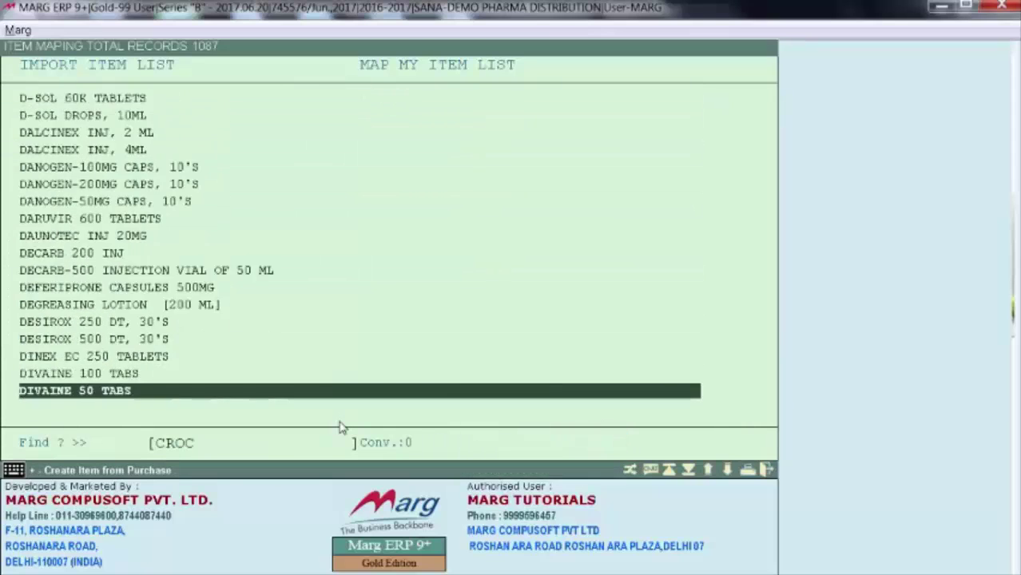
key(Down)
key(Down)
key(Down)
key(Down)
key(Down)
key(Down)
key(Down)
key(Down)
key(Down)
key(Down)
key(Down)
key(Down)
key(Down)
key(Down)
key(Down)
key(Down)
key(Down)
key(Down)
key(Down)
key(Down)
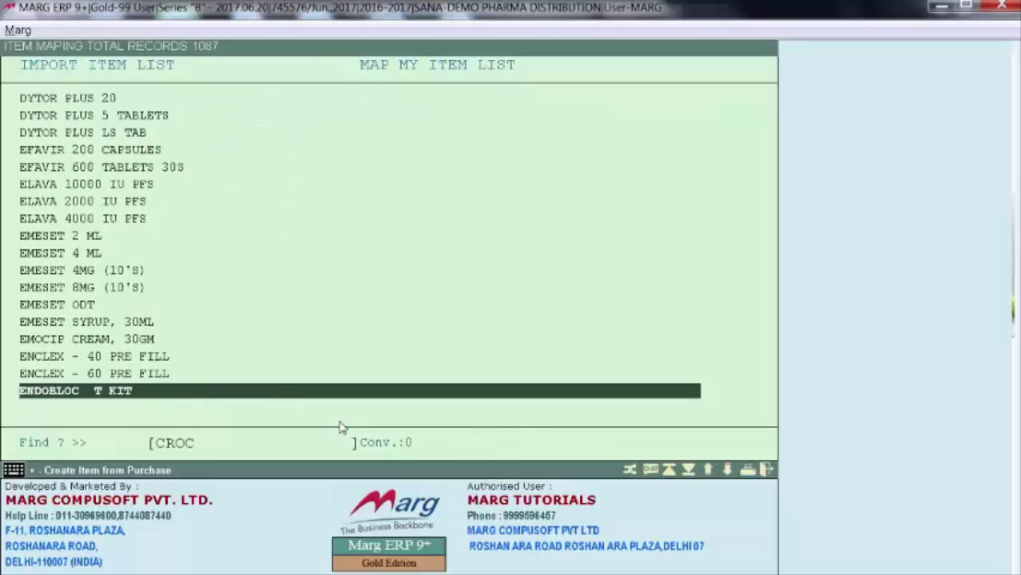
Look back through the imported item names from ENDOBLOC T KIT up to D - VENLOR 50 TABLETS, 10'S
key(Up)
key(Up)
key(Up)
key(Up)
key(Up)
key(Up)
key(Up)
key(Up)
key(Up)
key(Up)
key(Up)
key(Up)
key(Up)
key(Up)
key(Up)
key(Up)
key(Up)
key(Up)
key(Up)
key(Up)
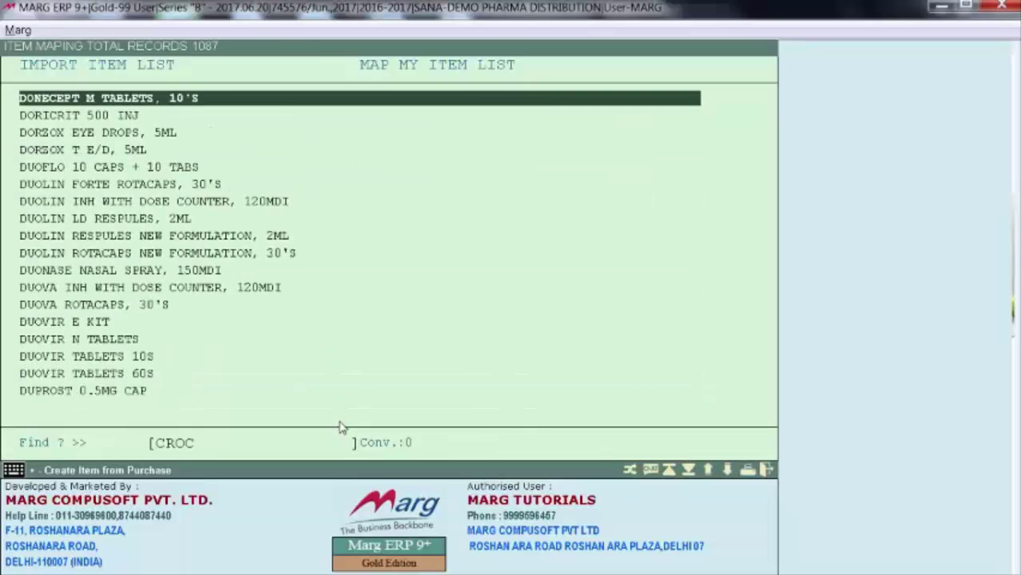
key(Up)
key(Up)
key(Up)
key(Up)
key(Up)
key(Up)
key(Up)
key(Up)
key(Up)
key(Up)
key(Up)
key(Up)
key(Up)
key(Up)
key(Up)
key(Up)
key(Up)
key(Up)
key(Up)
key(Up)
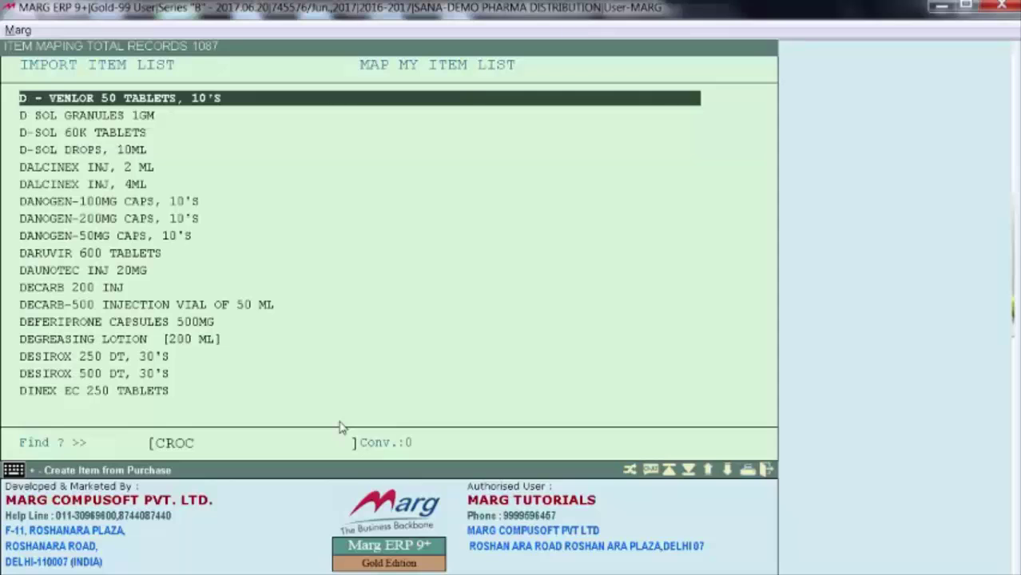
Leave the item mapping list and save the mapping changes
key(Escape)
key(Right)
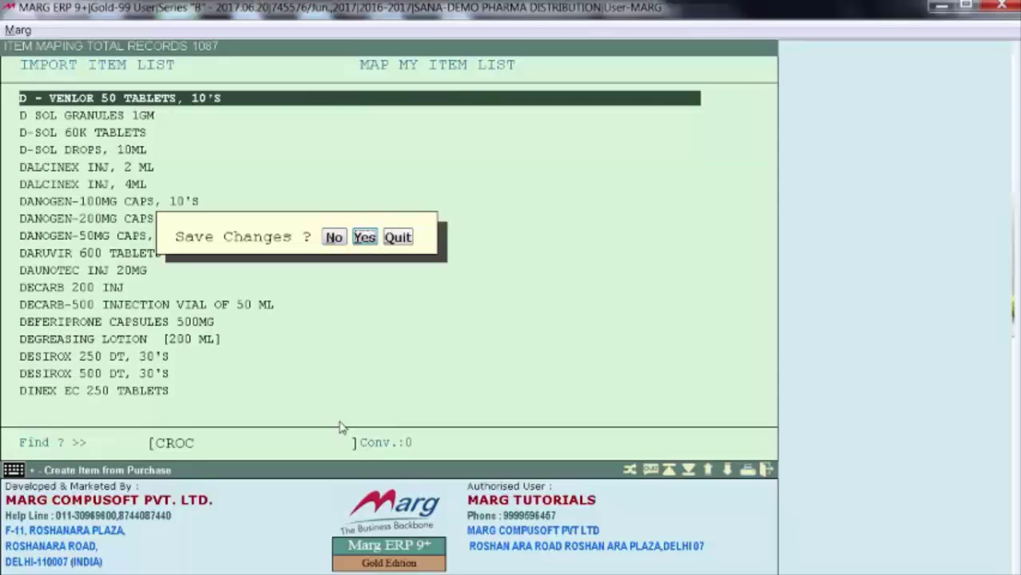
key(Return)
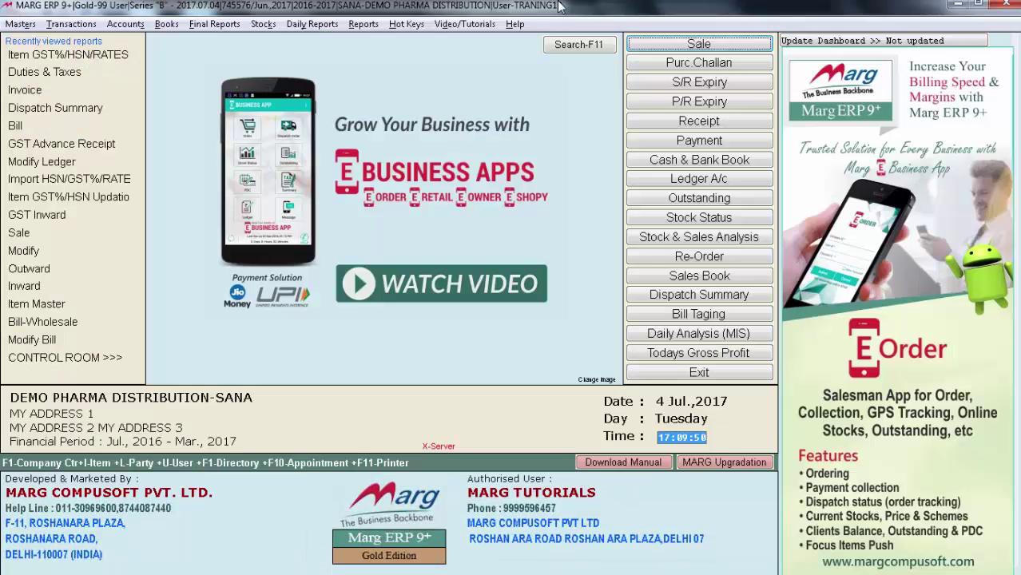